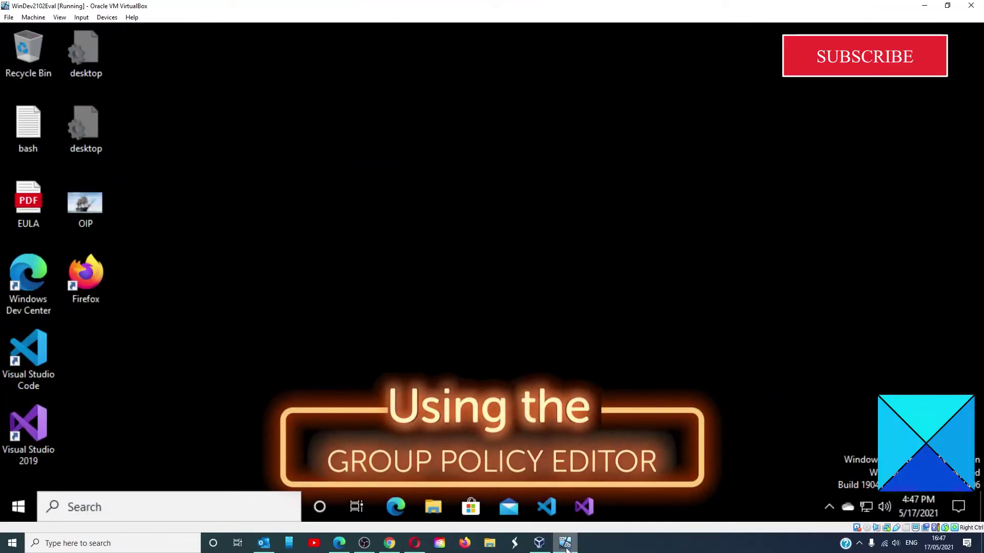
- Search for 'gp' in Windows Search and launch Edit group policy
click(110, 509)
text(g)
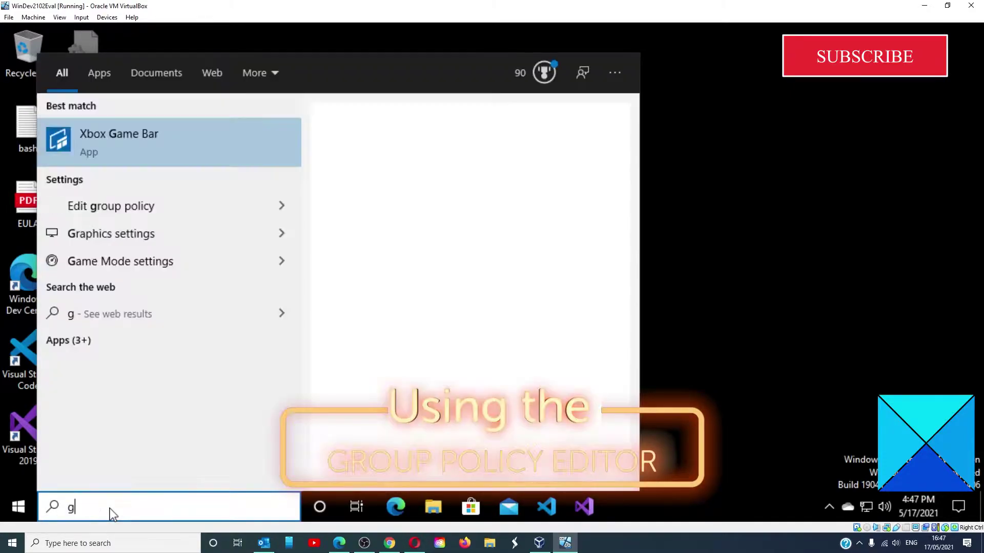
text(p)
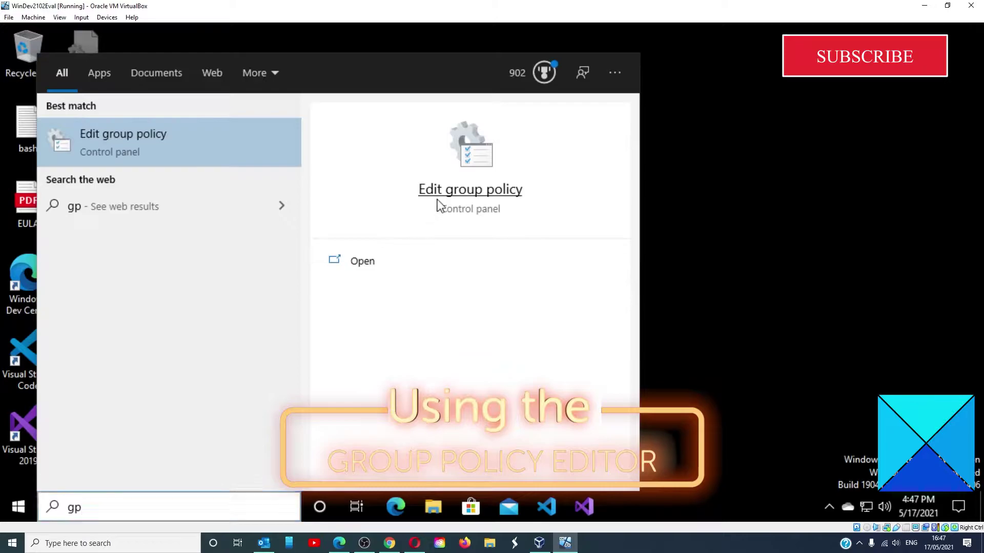
click(437, 203)
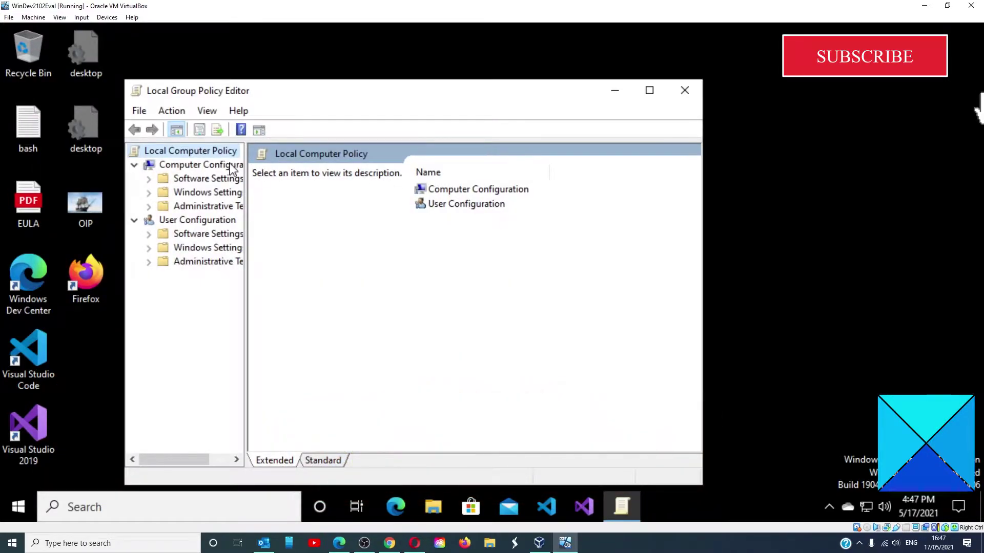
- Navigate Administrative Templates > Network > QoS Packet Scheduler and open Limit reservable bandwidth
double_click(225, 208)
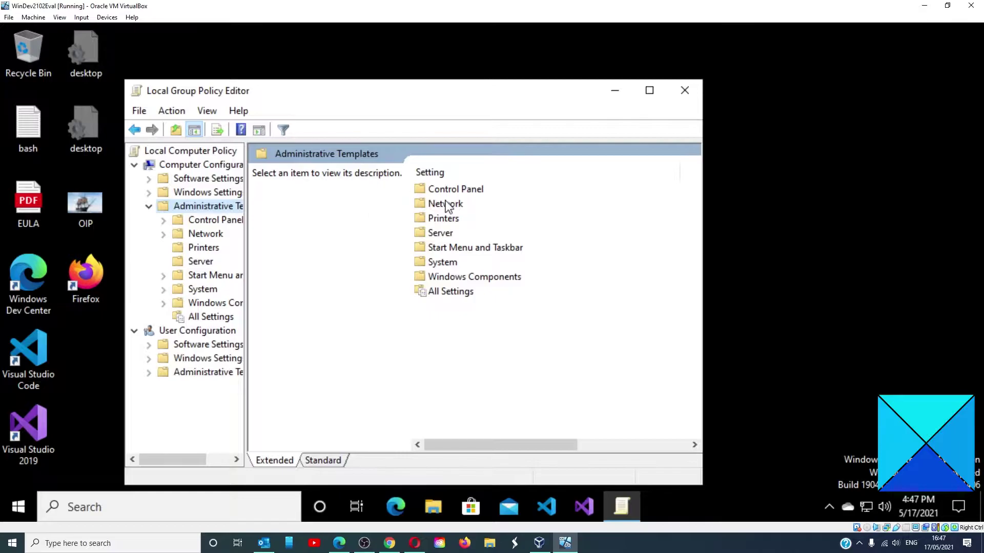
double_click(445, 205)
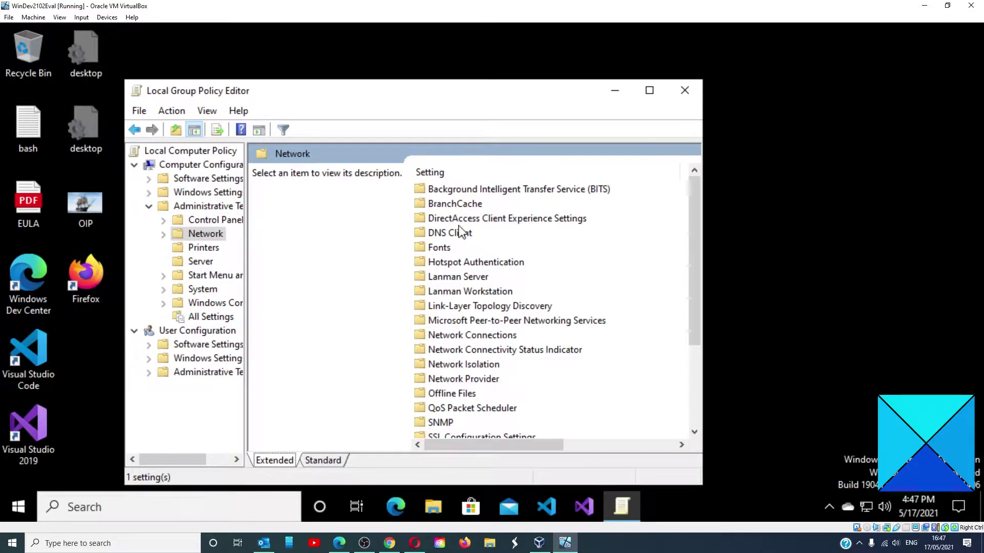
double_click(495, 412)
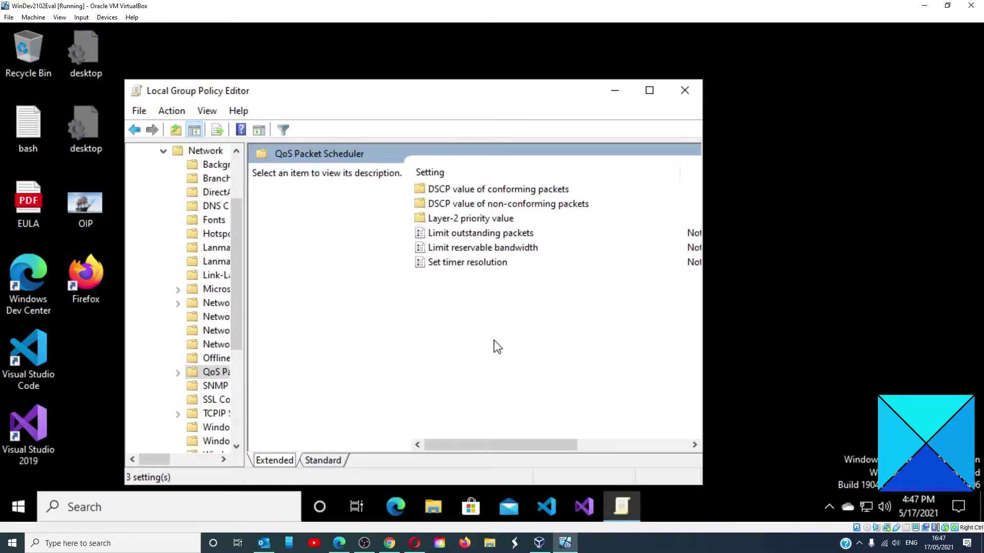
double_click(478, 250)
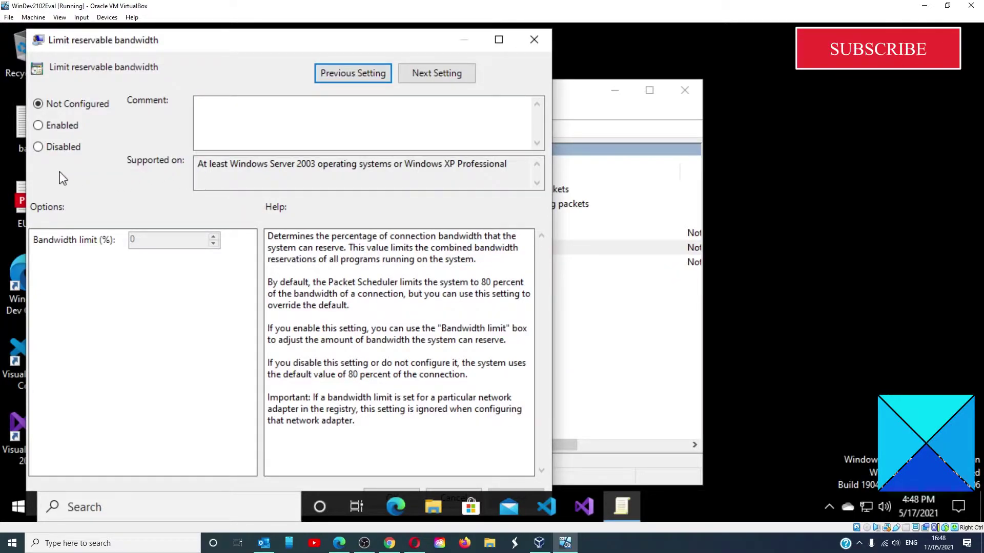
- Set Limit reservable bandwidth to Enabled with a 0% limit and confirm with OK
click(38, 127)
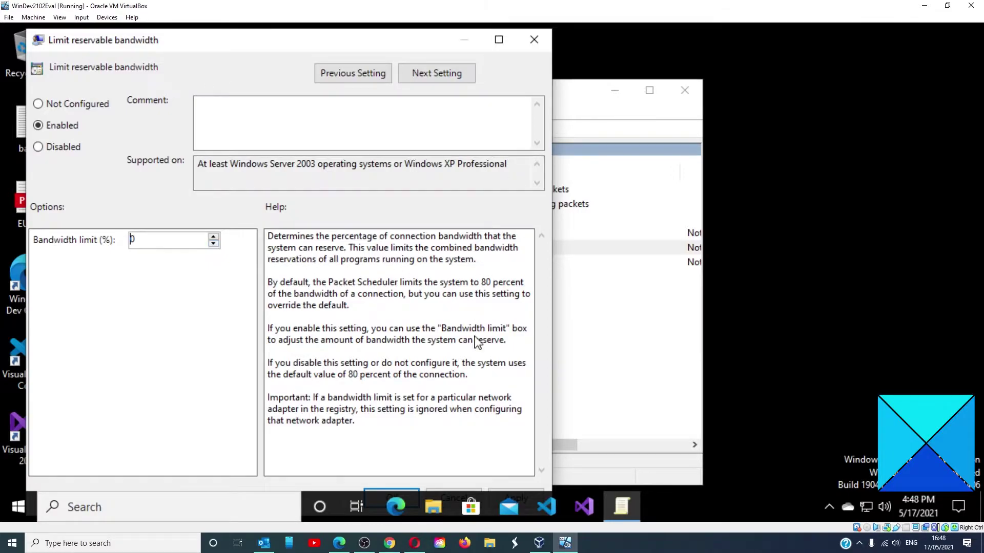
click(404, 490)
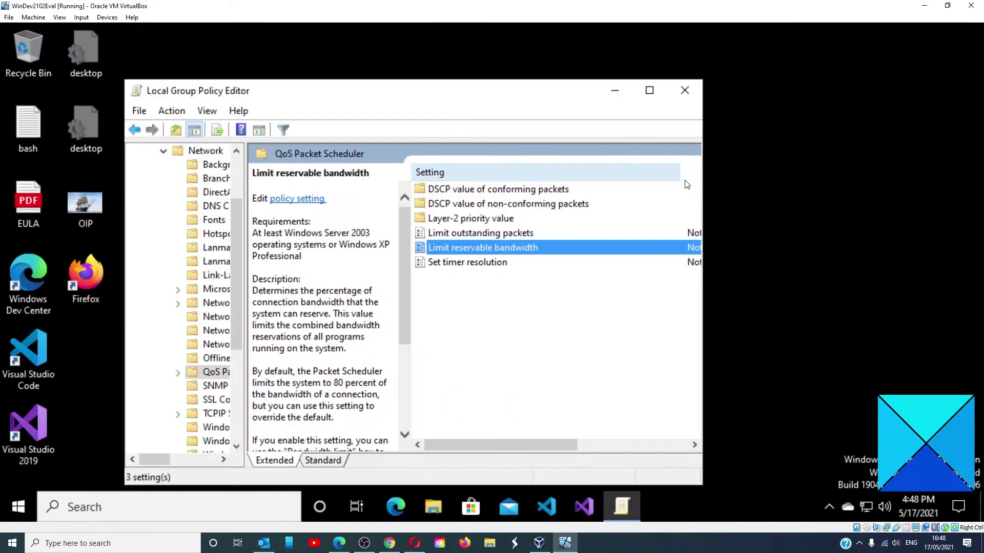
- Close the Local Group Policy Editor window
click(684, 90)
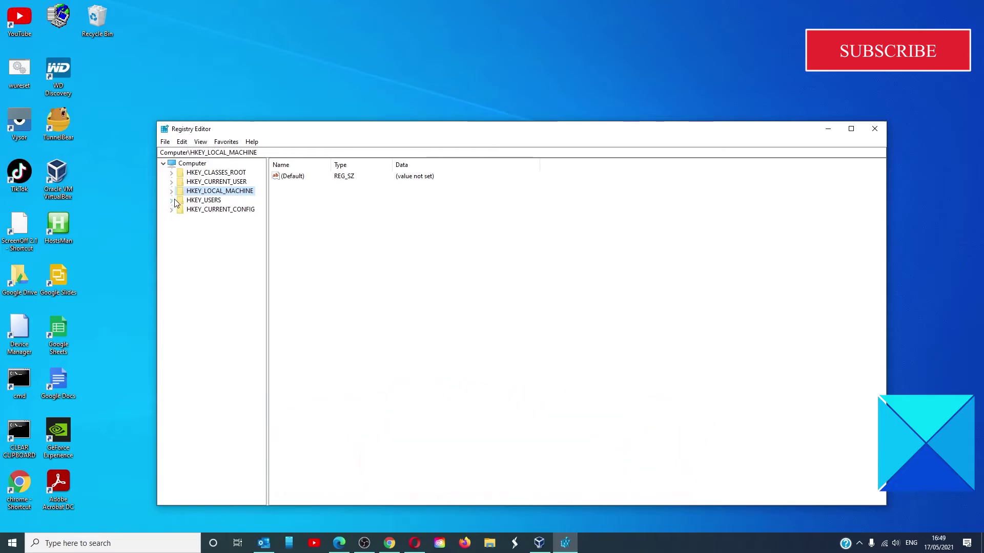
- Expand HKEY_LOCAL_MACHINE > SOFTWARE > Policies > Microsoft > Windows in the registry tree
click(171, 191)
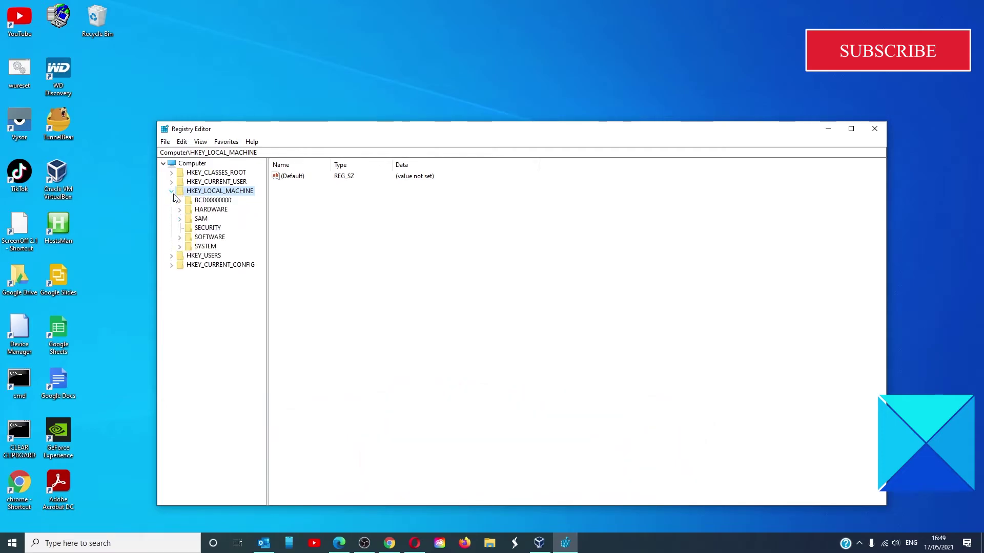
click(181, 238)
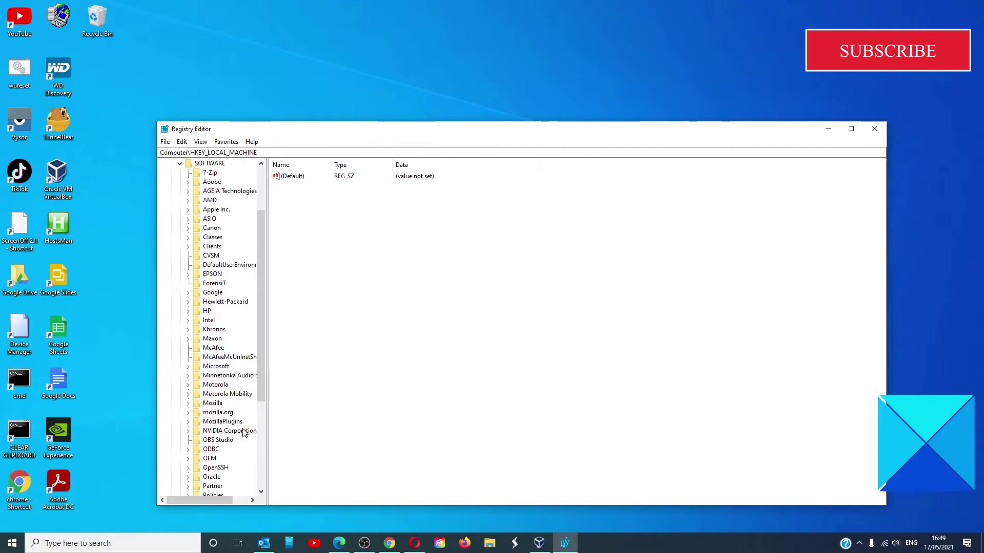
scroll(243, 435, down, 3)
click(188, 412)
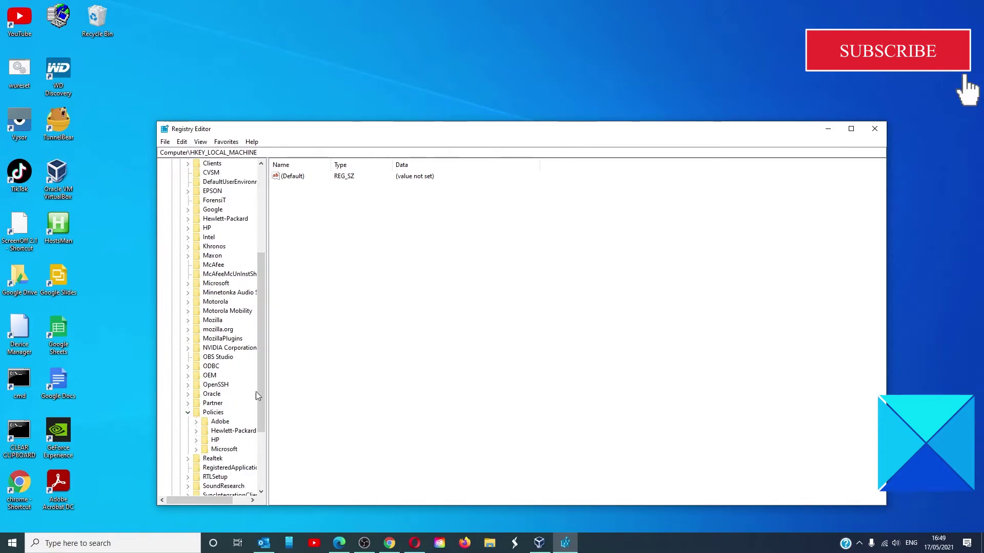
click(196, 449)
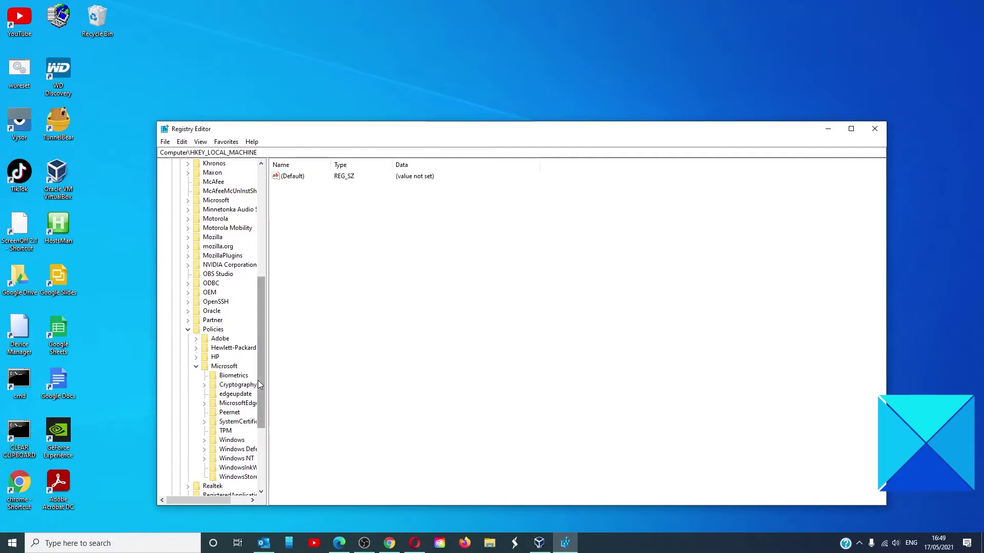
scroll(260, 392, down, 2)
click(205, 374)
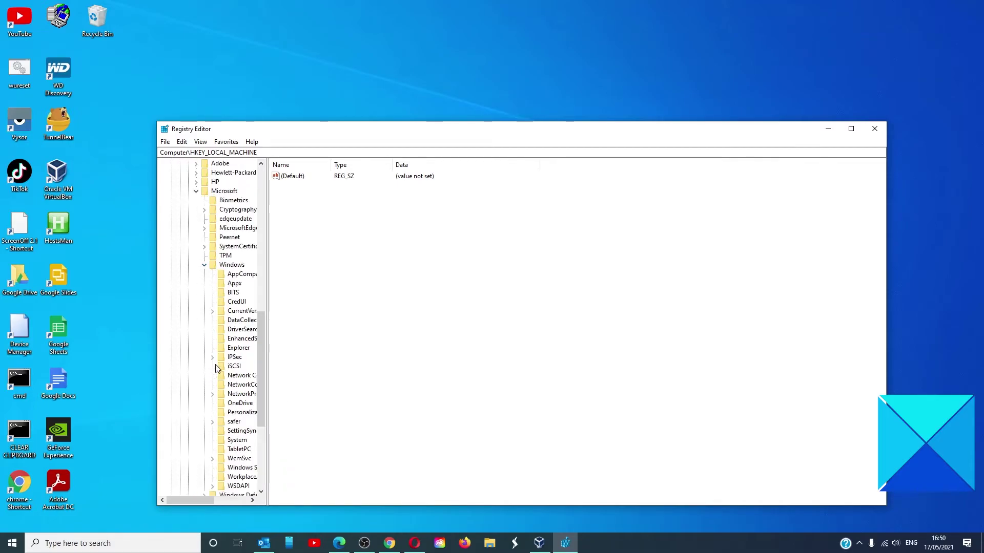
drag(260, 364, 260, 380)
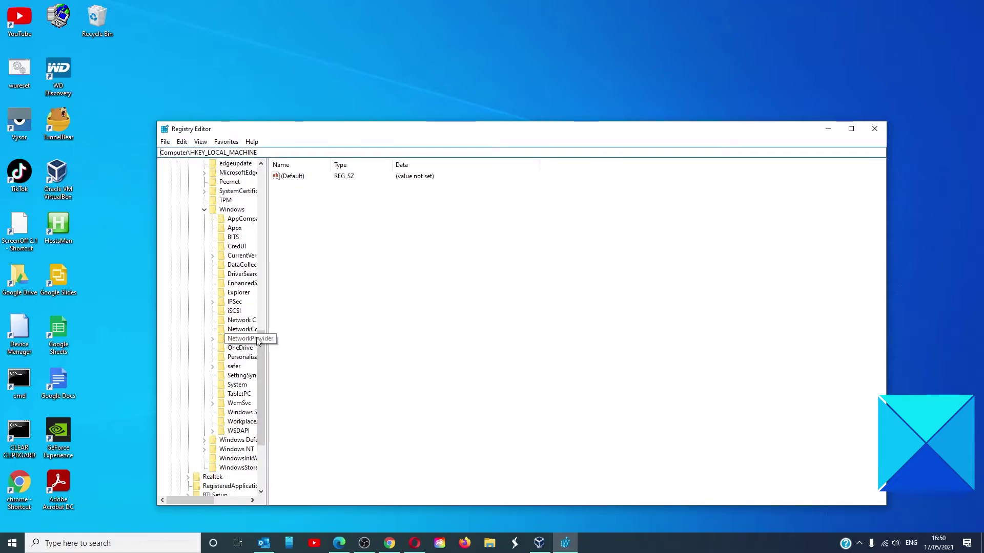
- Add a PSCHED key under Windows and confirm its (Default) value
right_click(229, 213)
mouse_move(294, 230)
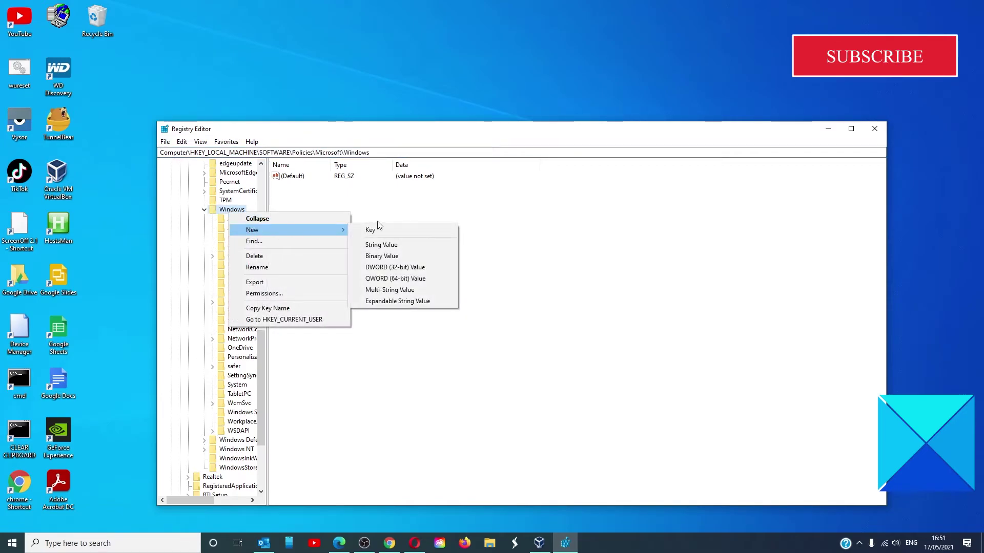
click(378, 230)
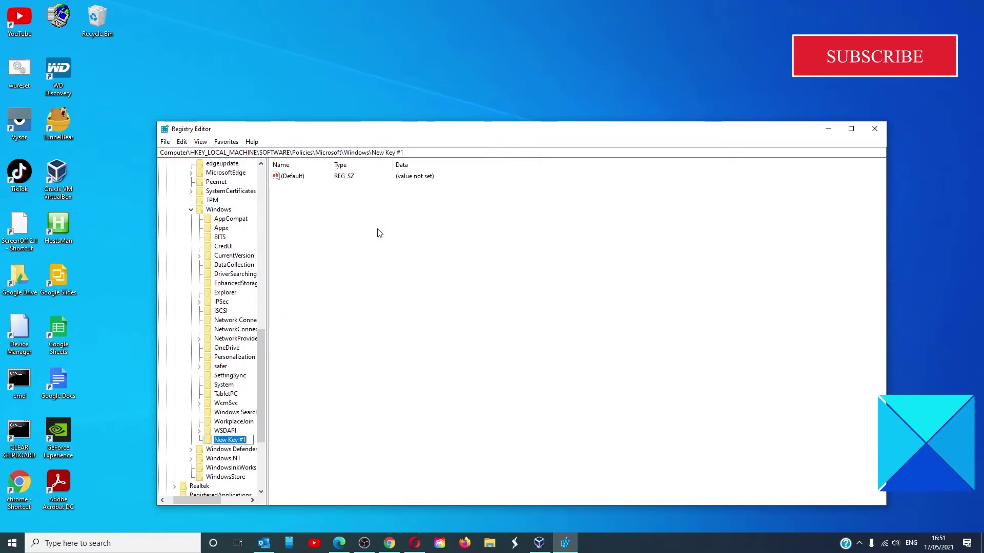
text(PSCH)
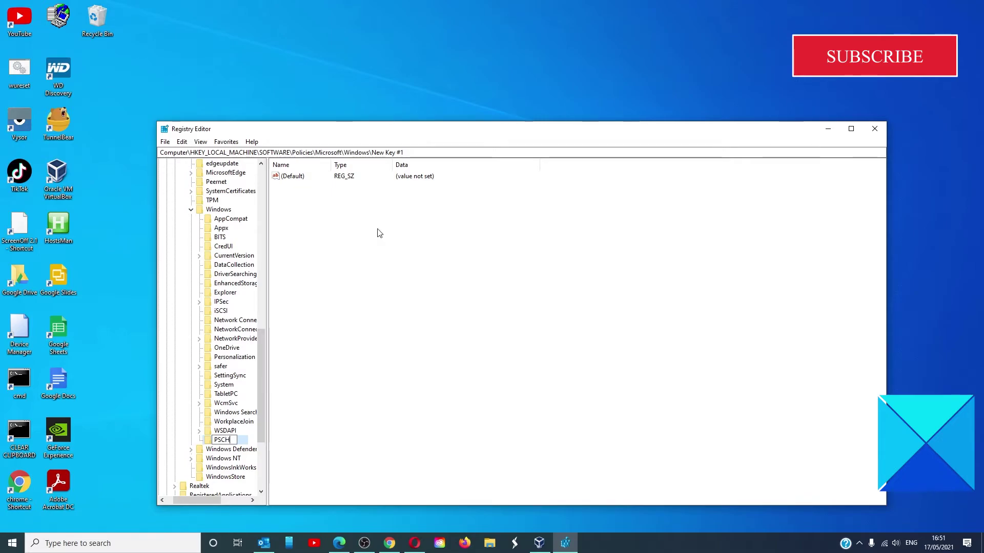
text(ED)
key(Return)
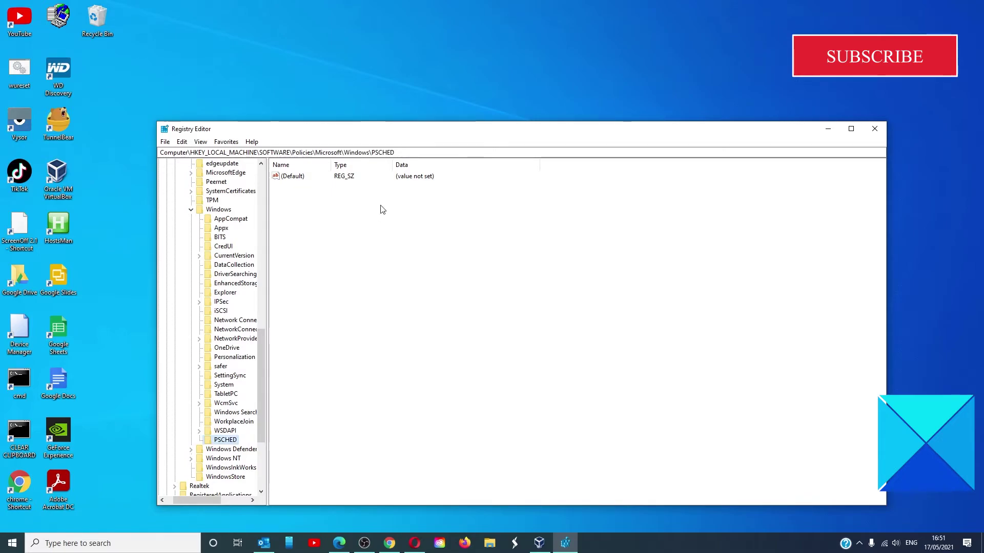
double_click(300, 177)
text(0)
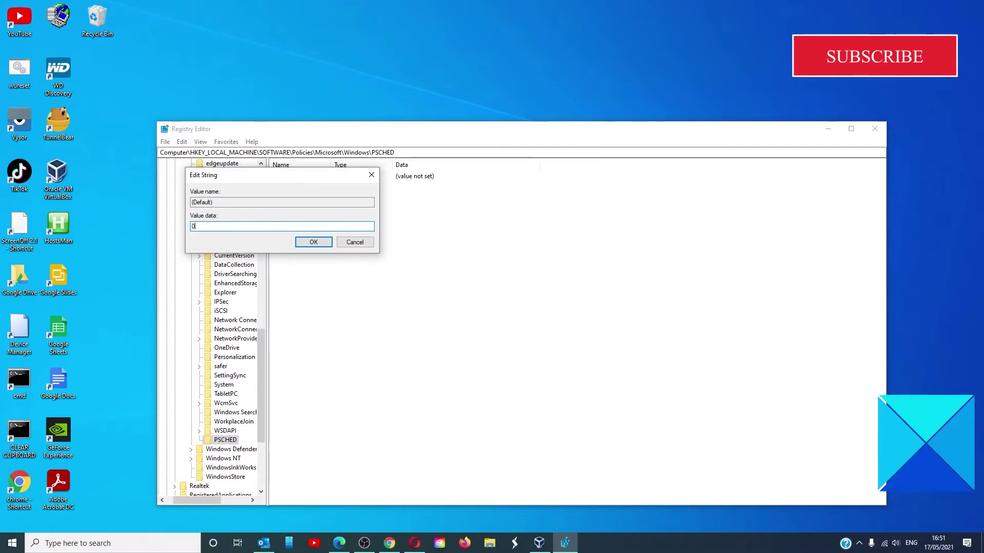
click(354, 242)
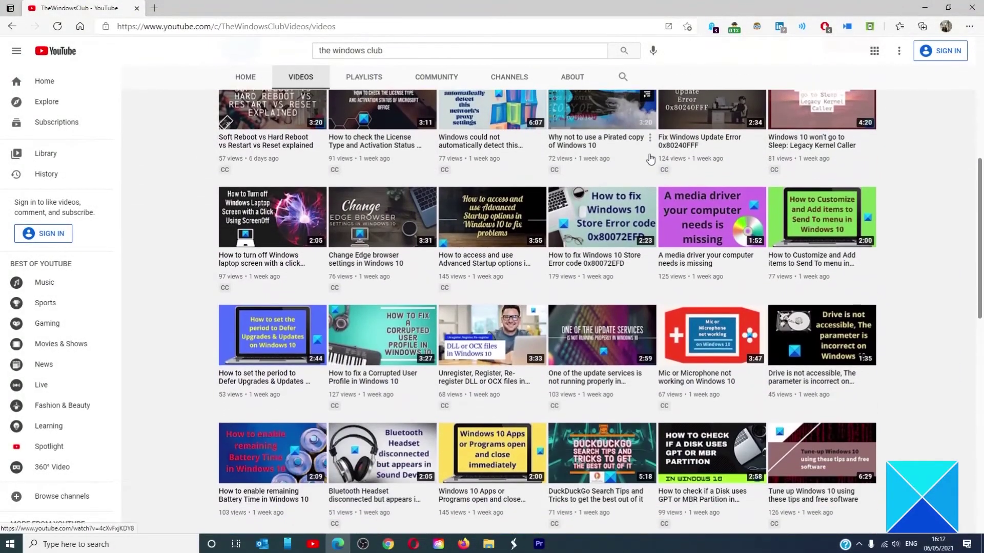
scroll(650, 158, down, 3)
scroll(650, 159, down, 2)
scroll(650, 159, down, 3)
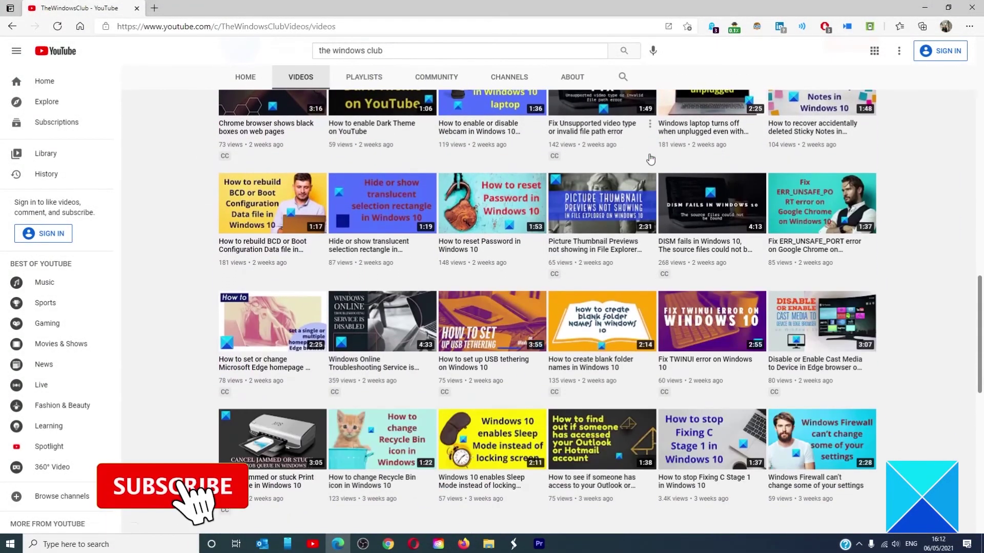
scroll(650, 159, up, 2)
scroll(650, 158, up, 3)
scroll(650, 158, up, 1)
scroll(650, 159, up, 3)
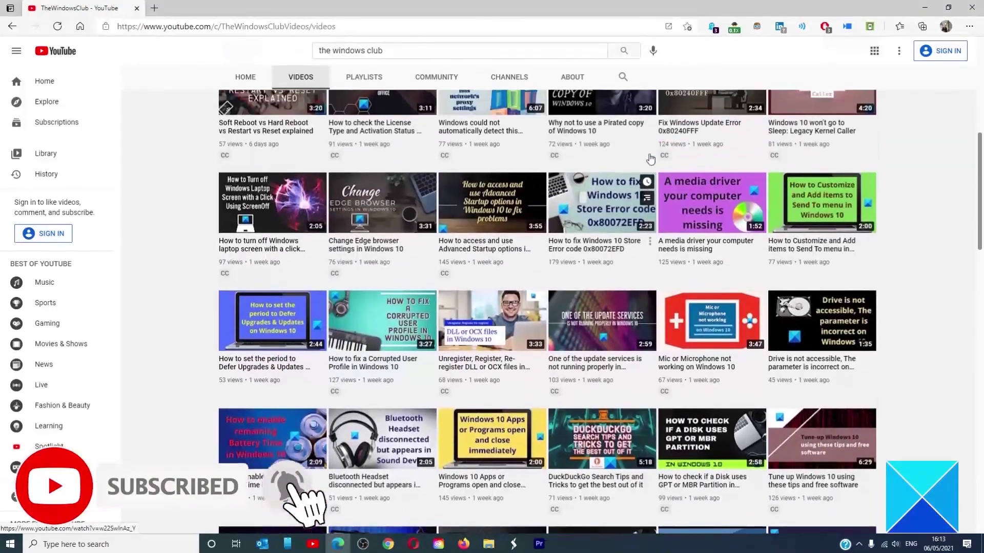